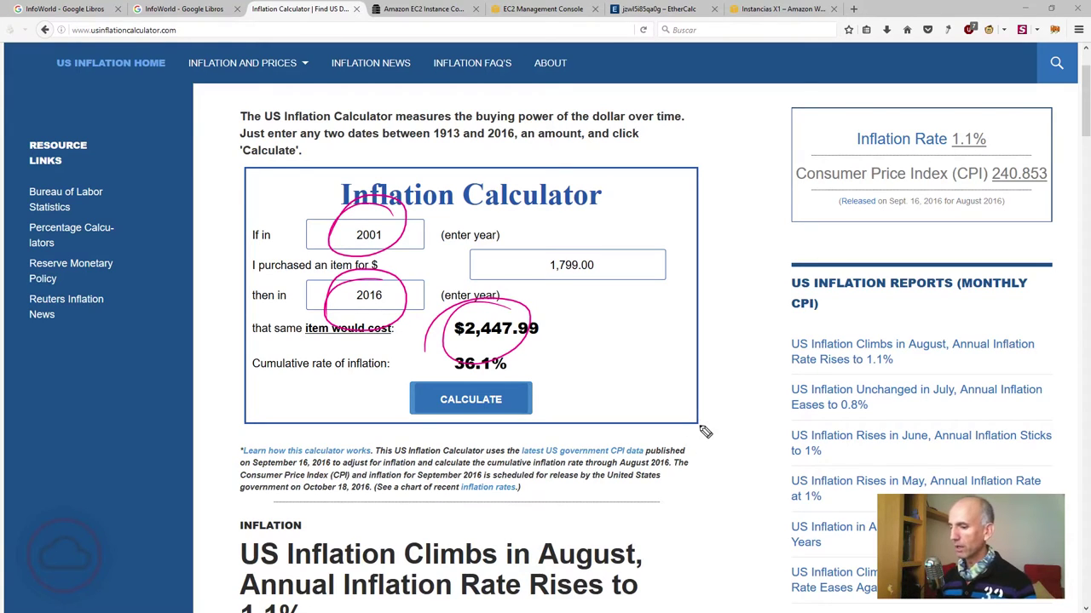
# On the EC2 instance comparison page, circle c4.xlarge and draw arrows to its memory and vCPU values
pyautogui.press('e')
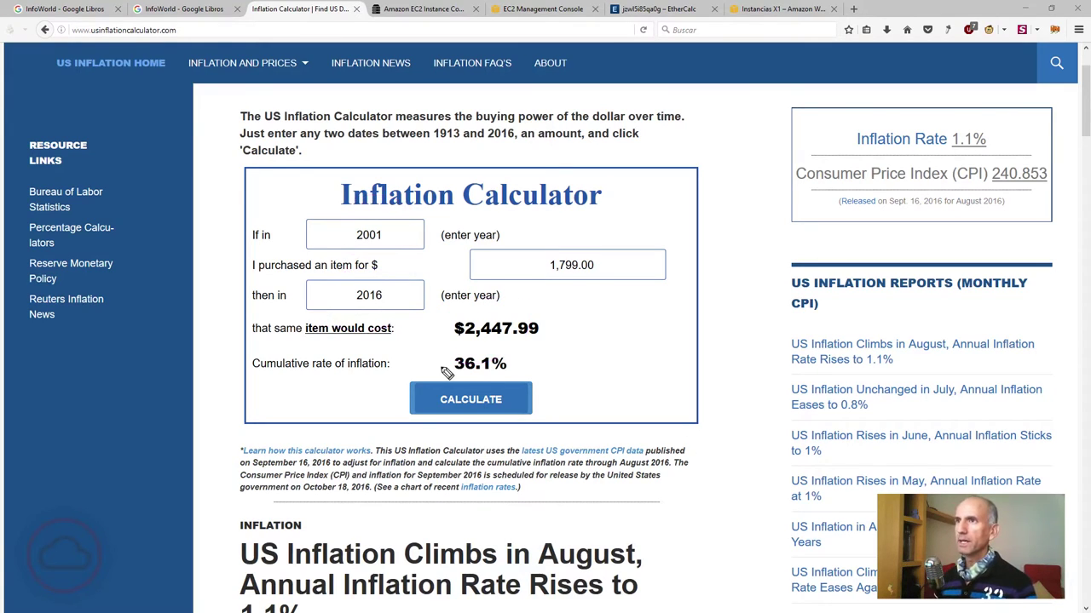
pyautogui.click(430, 10)
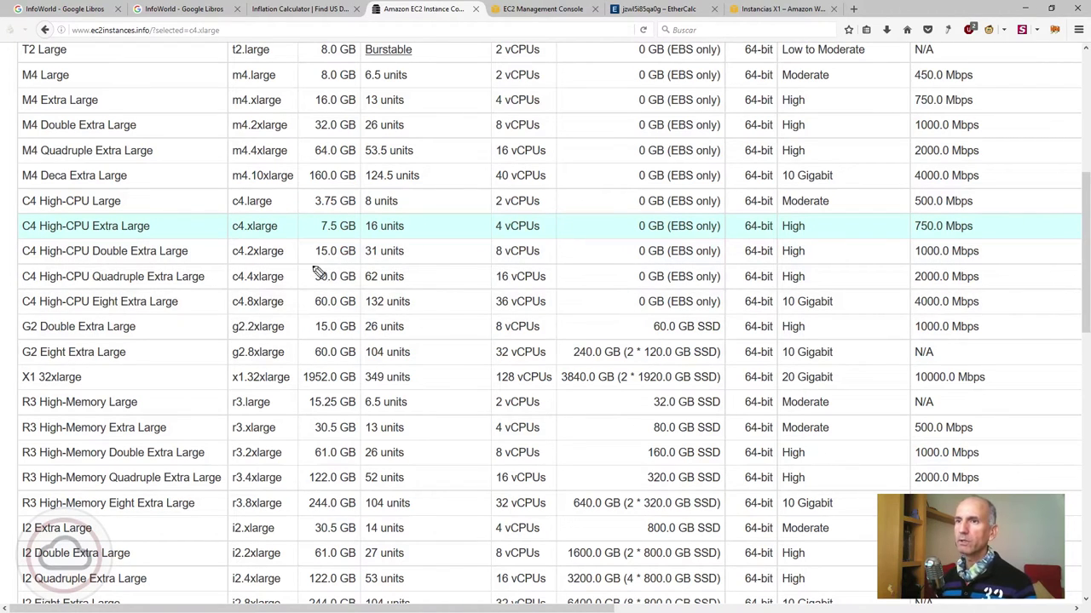
pyautogui.moveTo(284, 201)
pyautogui.mouseDown()
pyautogui.moveTo(223, 251)
pyautogui.moveTo(256, 196)
pyautogui.mouseUp()
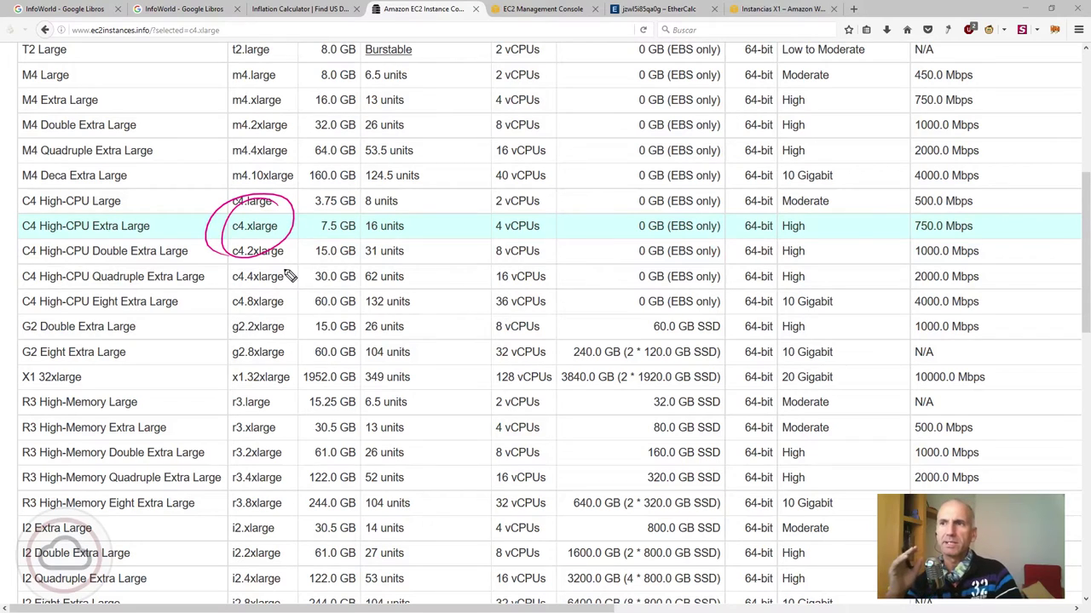
pyautogui.moveTo(295, 253)
pyautogui.mouseDown()
pyautogui.moveTo(322, 231)
pyautogui.moveTo(327, 247)
pyautogui.mouseUp()
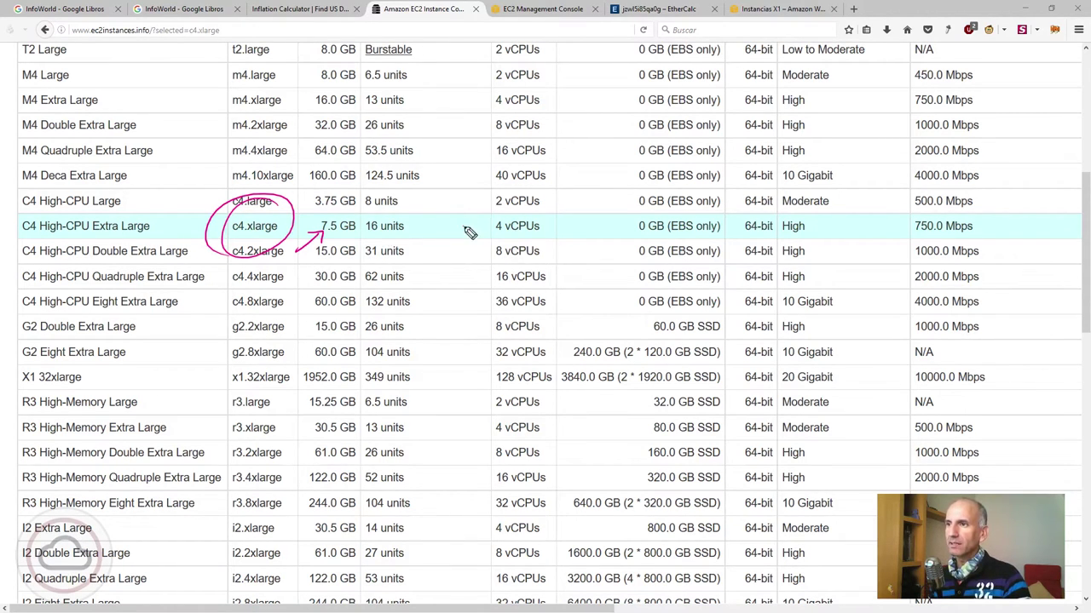
pyautogui.moveTo(464, 227); pyautogui.dragTo(497, 226)
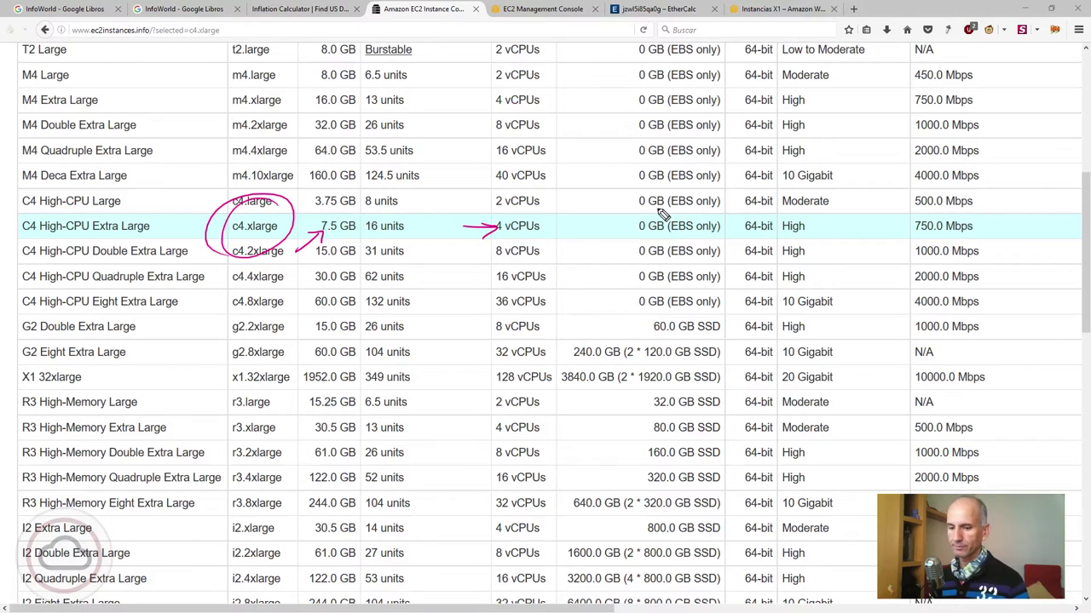
pyautogui.press('Escape')
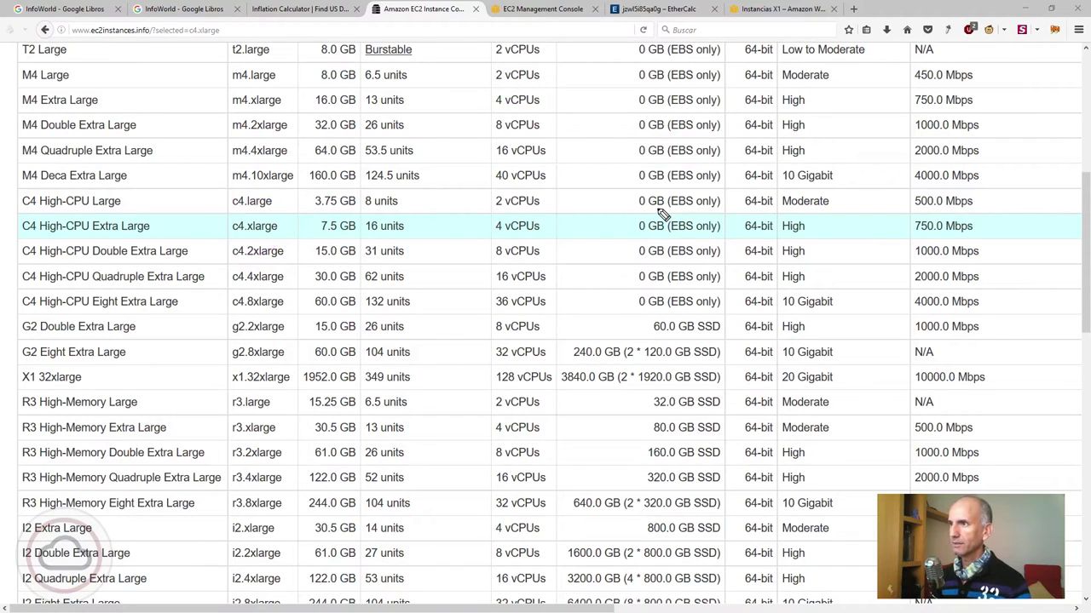
# Circle the $0.209 and $0.155 hourly prices in the c4.xlarge row, and cross out the $0.155 price
pyautogui.moveTo(516, 607); pyautogui.dragTo(908, 607)
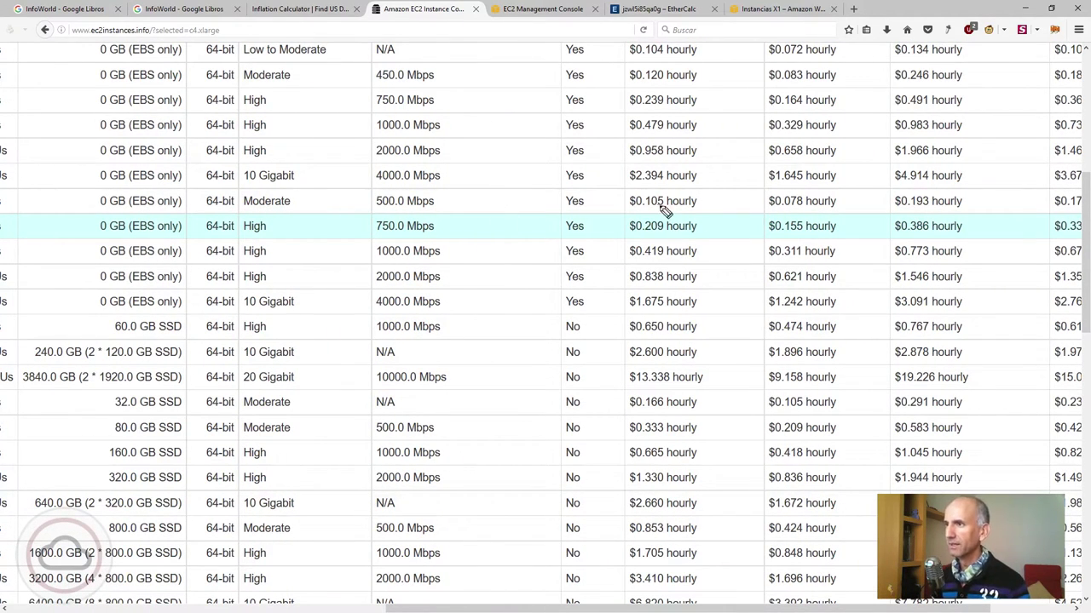
pyautogui.moveTo(662, 209); pyautogui.dragTo(647, 266)
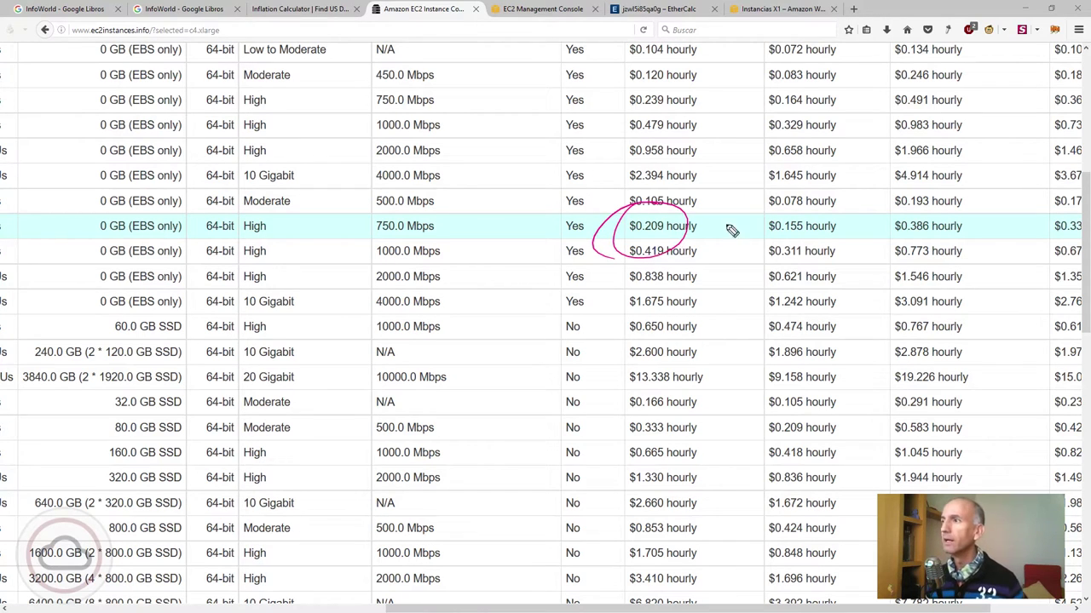
pyautogui.moveTo(805, 249); pyautogui.dragTo(763, 251)
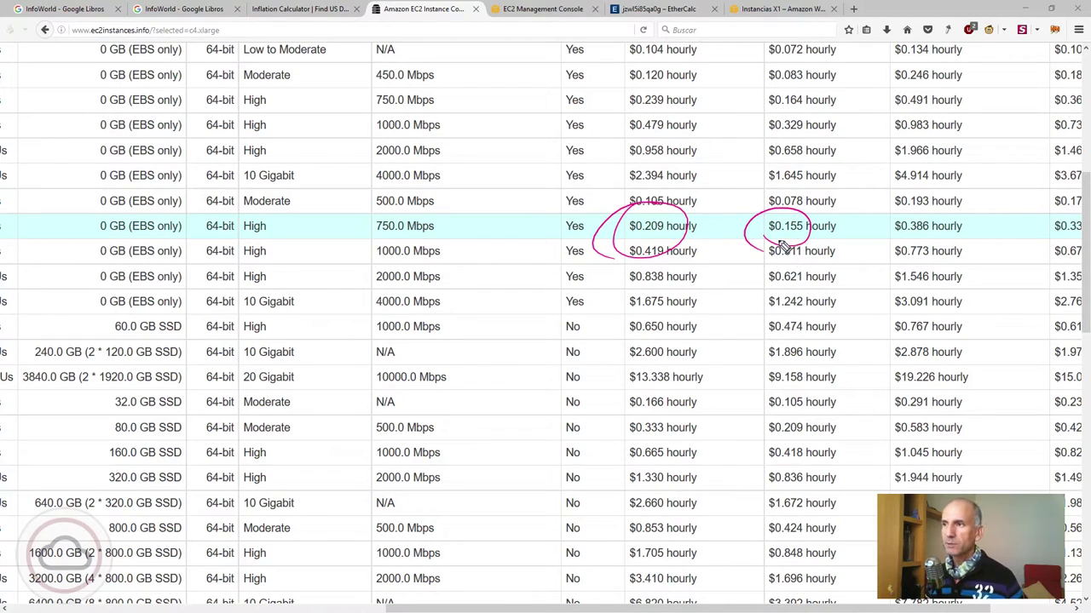
pyautogui.moveTo(813, 197); pyautogui.dragTo(762, 259)
pyautogui.moveTo(734, 192); pyautogui.dragTo(820, 255)
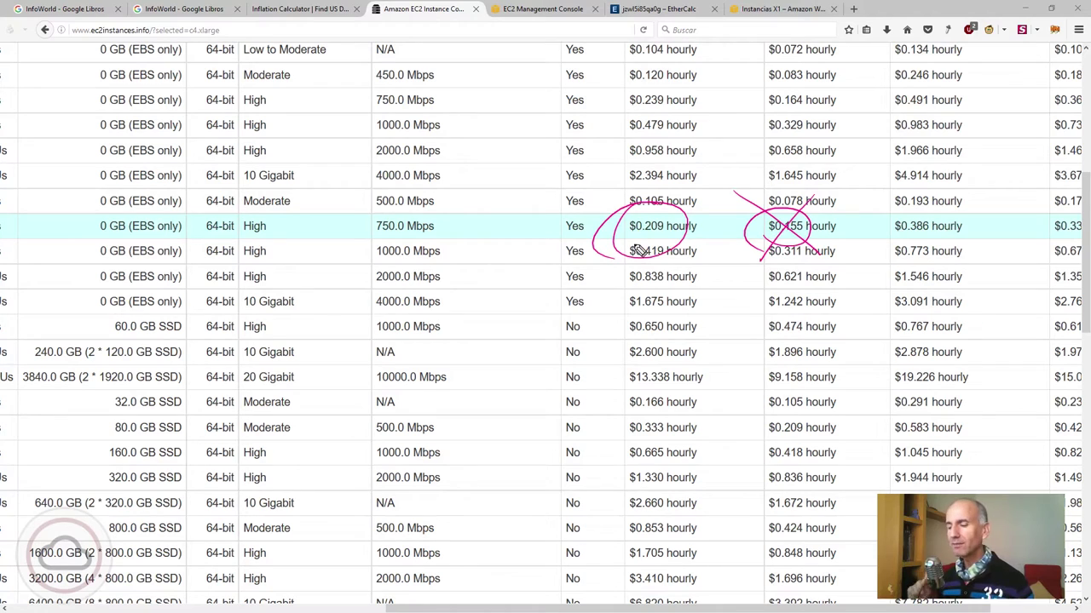
pyautogui.press('e')
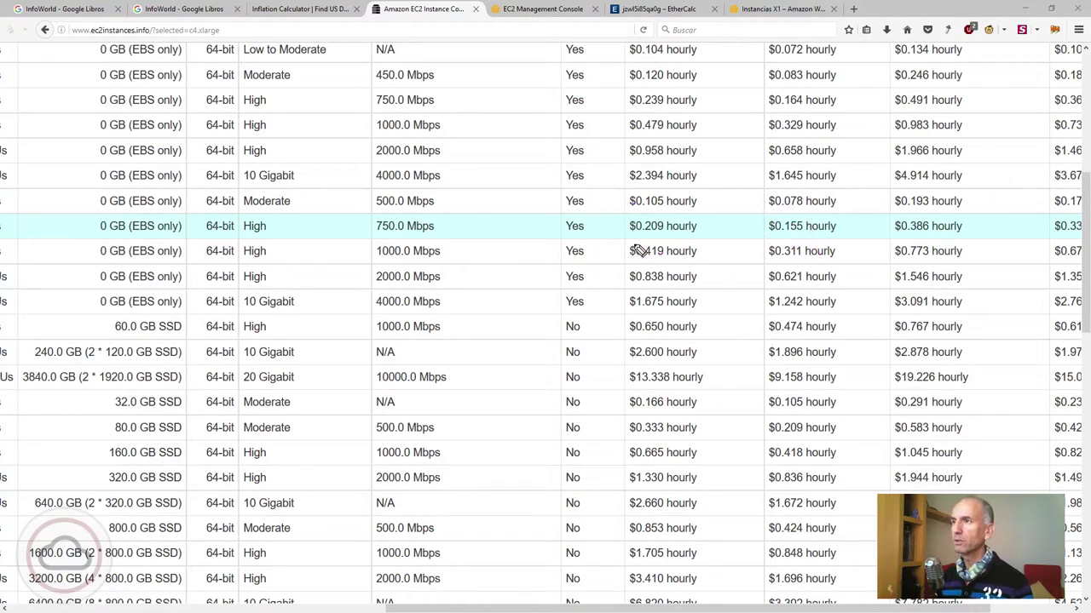
pyautogui.press('Escape')
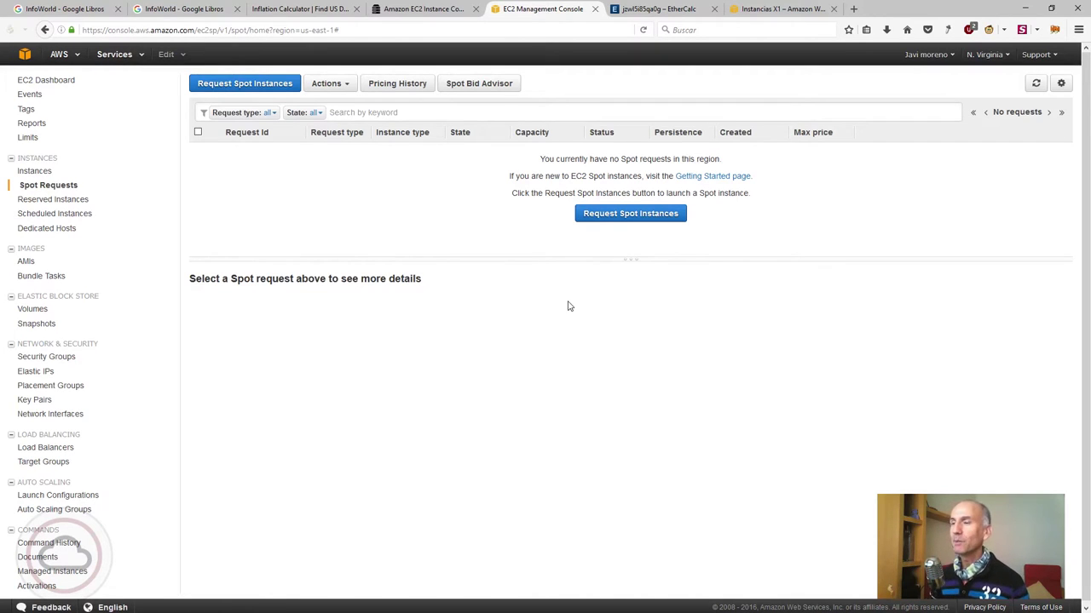
# View the spot instance pricing history for c4.xlarge over a date range of 3 months
pyautogui.click(411, 93)
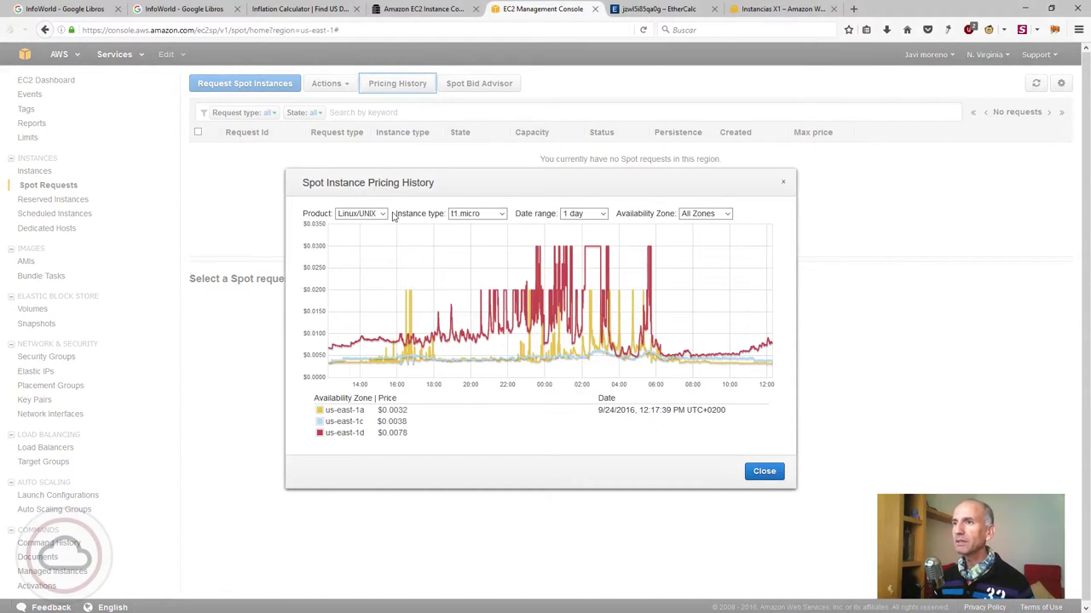
pyautogui.click(467, 218)
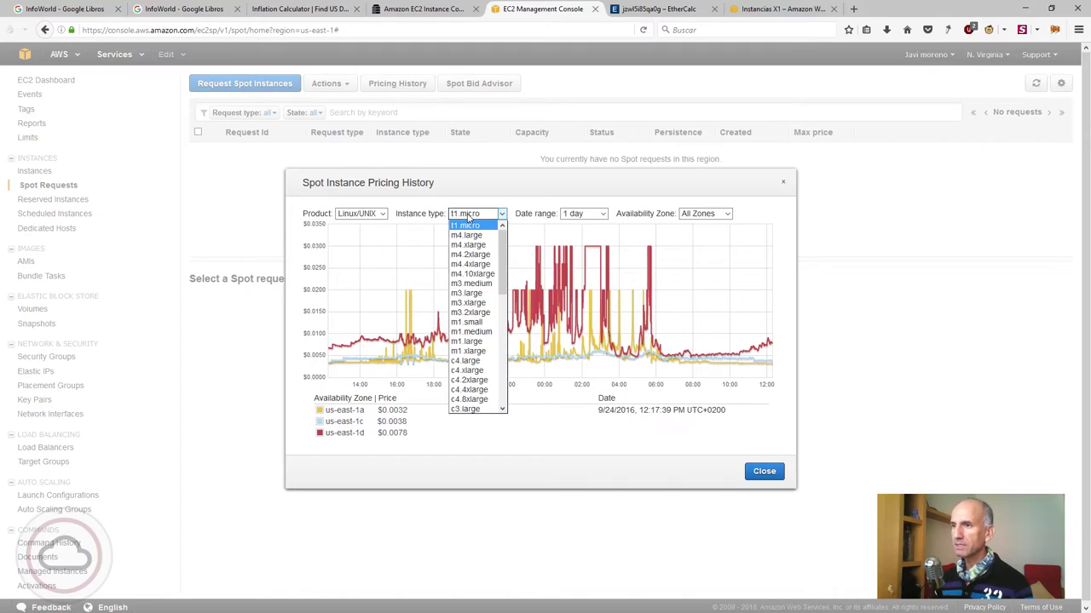
pyautogui.click(499, 378)
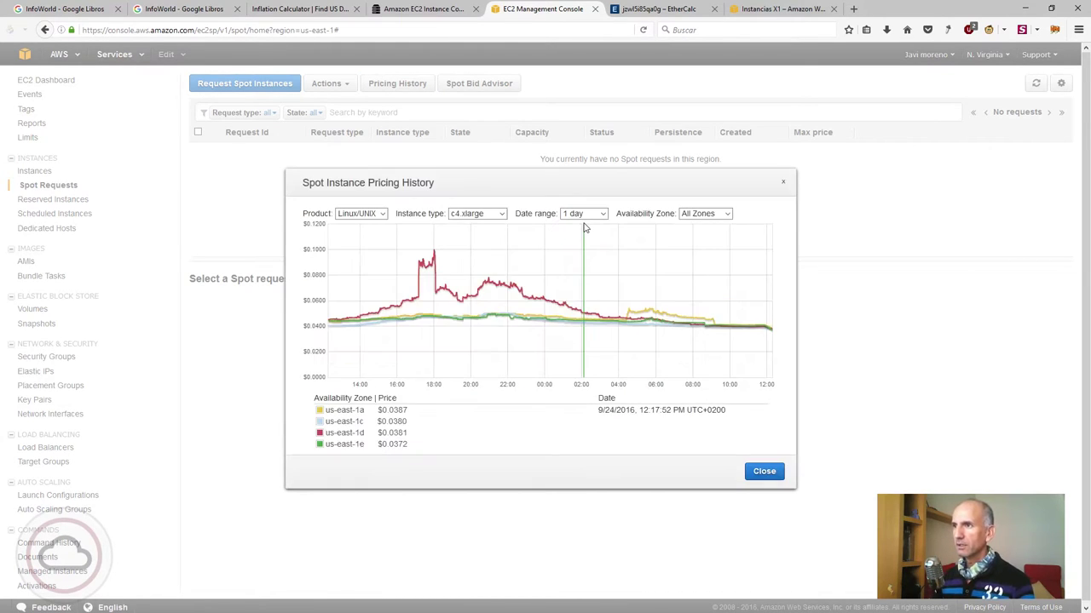
pyautogui.click(589, 215)
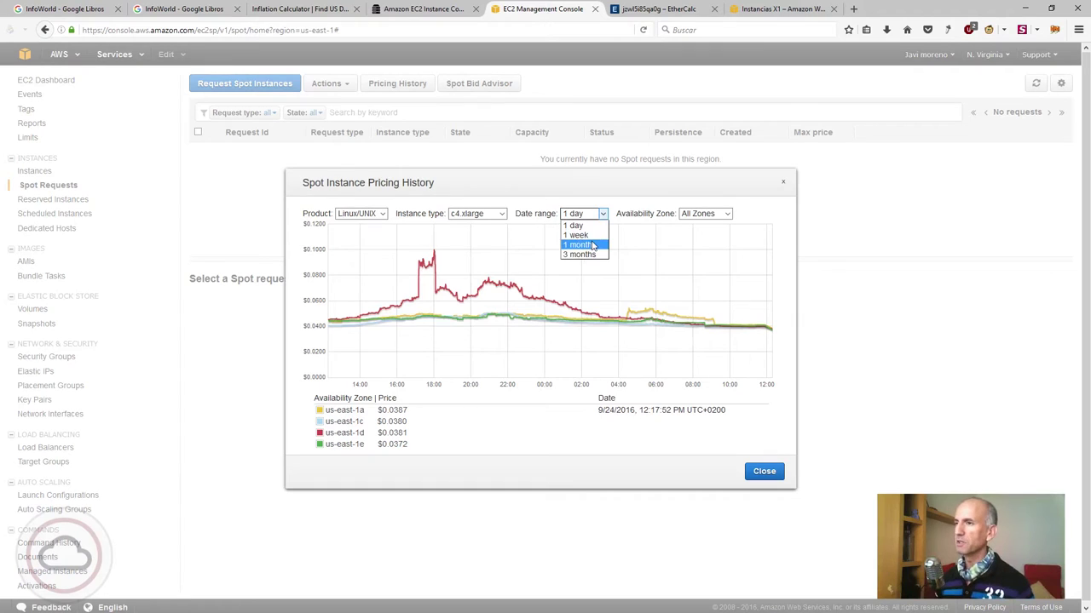
pyautogui.click(594, 256)
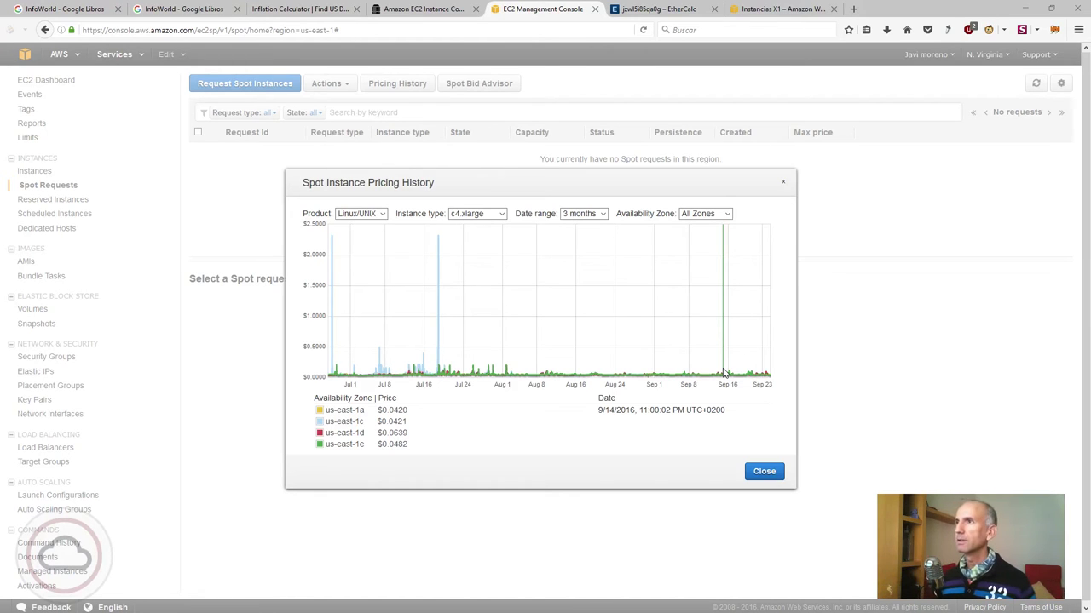
# Switch to the EtherCalc cost sheet and mark the 2001 HP row and the two 2016 AWS rows by year and type
pyautogui.click(662, 9)
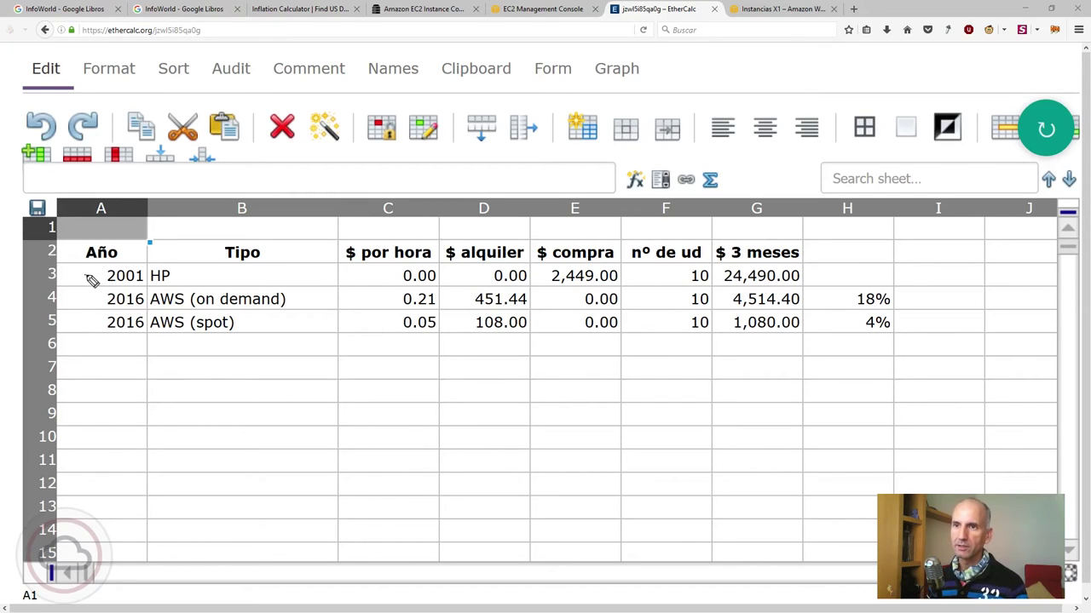
pyautogui.moveTo(85, 279); pyautogui.dragTo(104, 273)
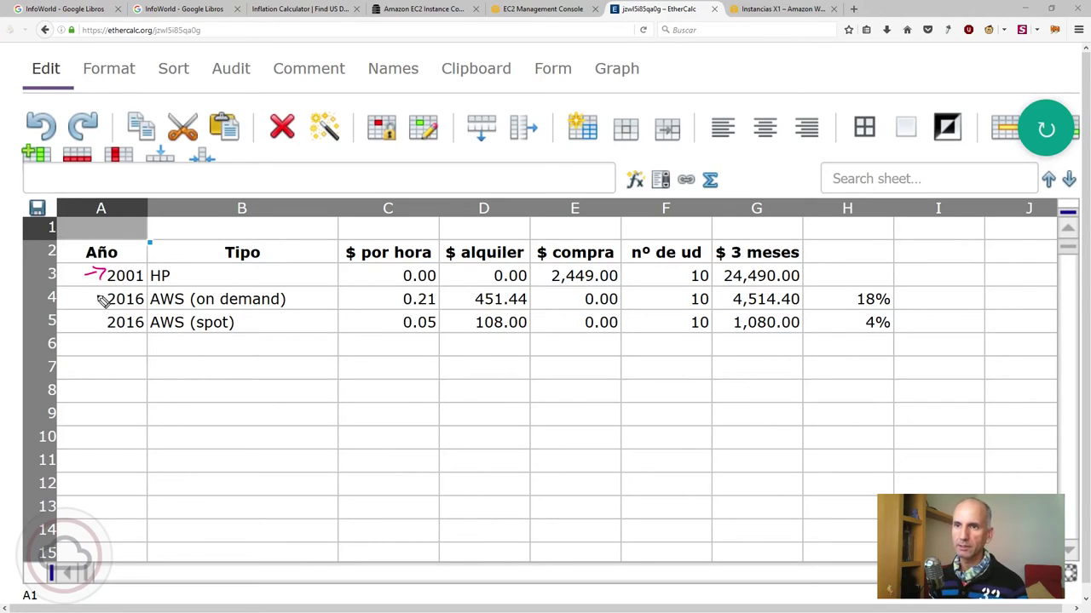
pyautogui.moveTo(96, 294); pyautogui.dragTo(113, 324)
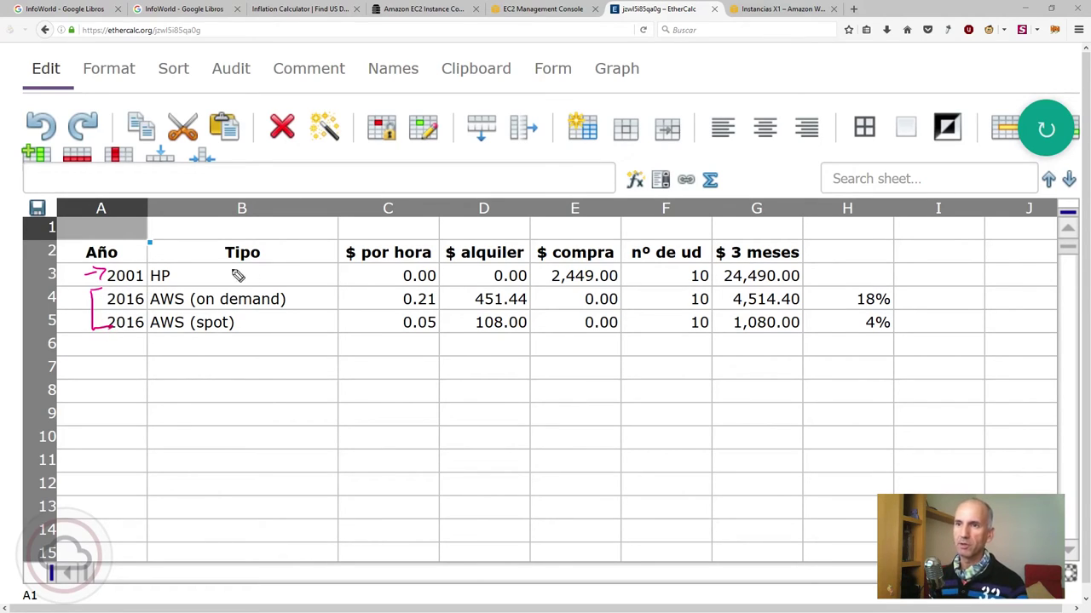
pyautogui.moveTo(326, 272); pyautogui.dragTo(335, 268)
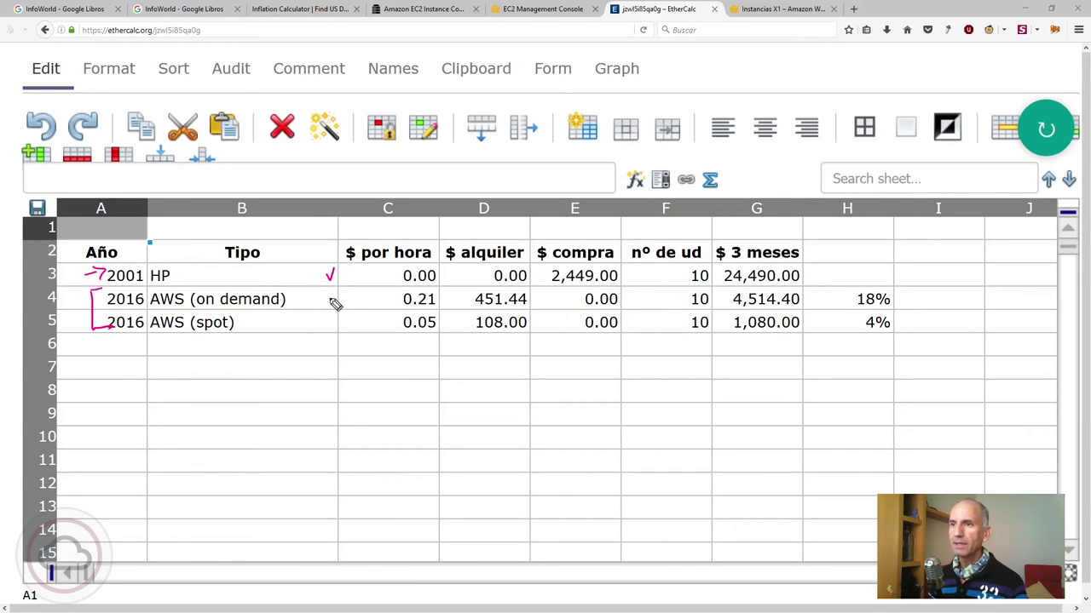
pyautogui.click(328, 322)
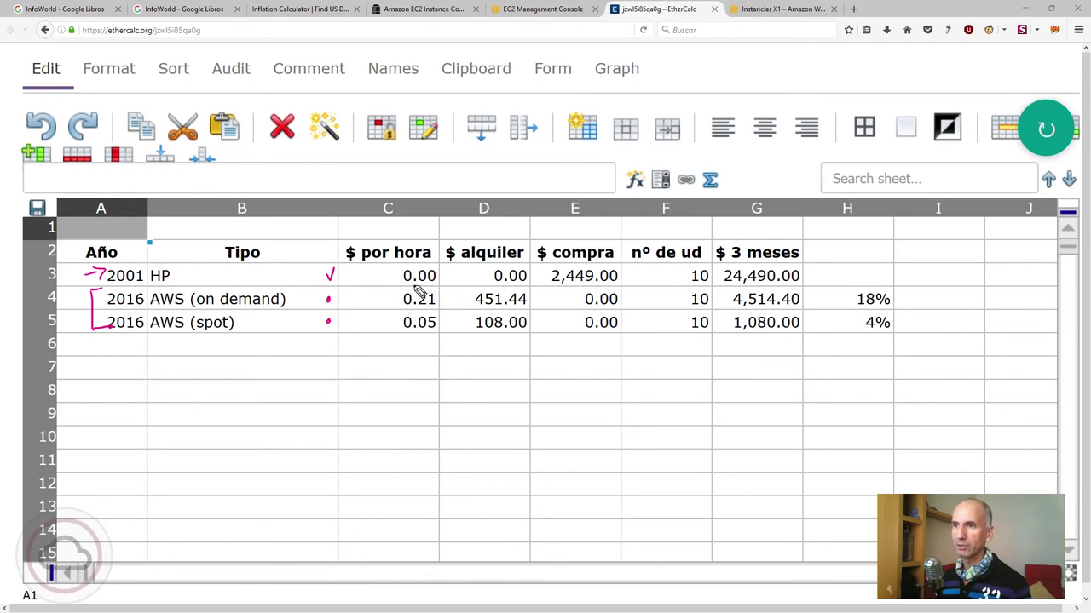
# Draw an arrow to HP's hourly price and mark both AWS hourly prices with dots
pyautogui.moveTo(380, 276); pyautogui.dragTo(400, 275)
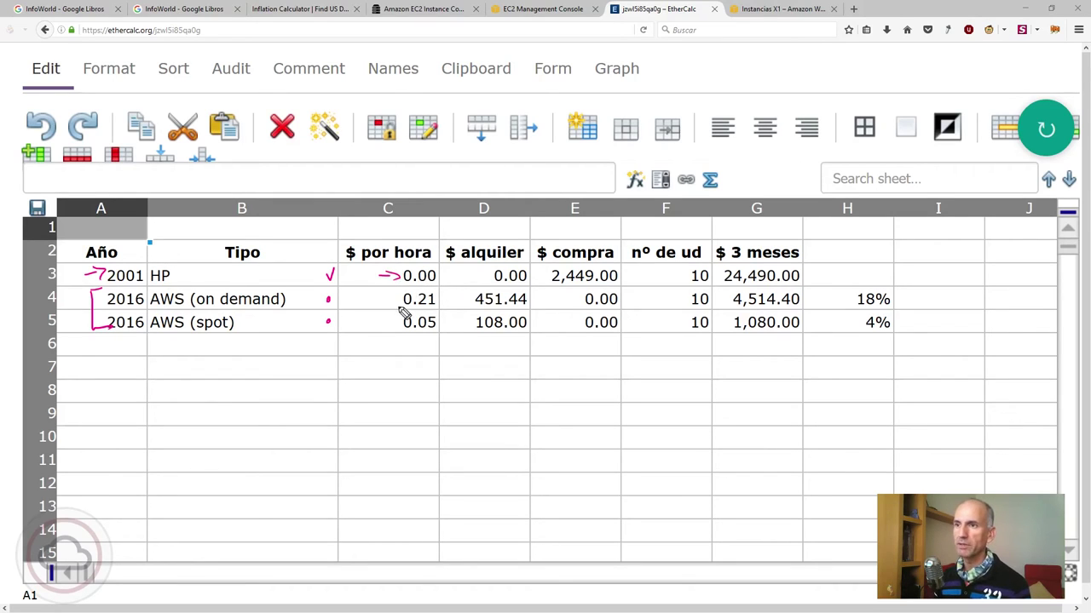
pyautogui.moveTo(388, 298); pyautogui.dragTo(390, 300)
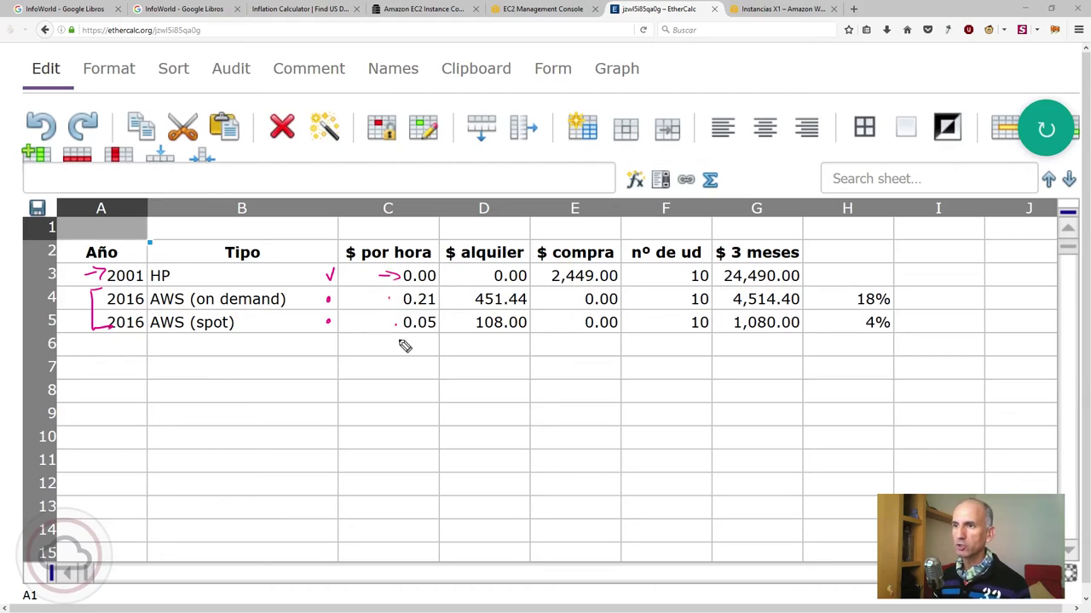
pyautogui.click(395, 324)
pyautogui.click(395, 298)
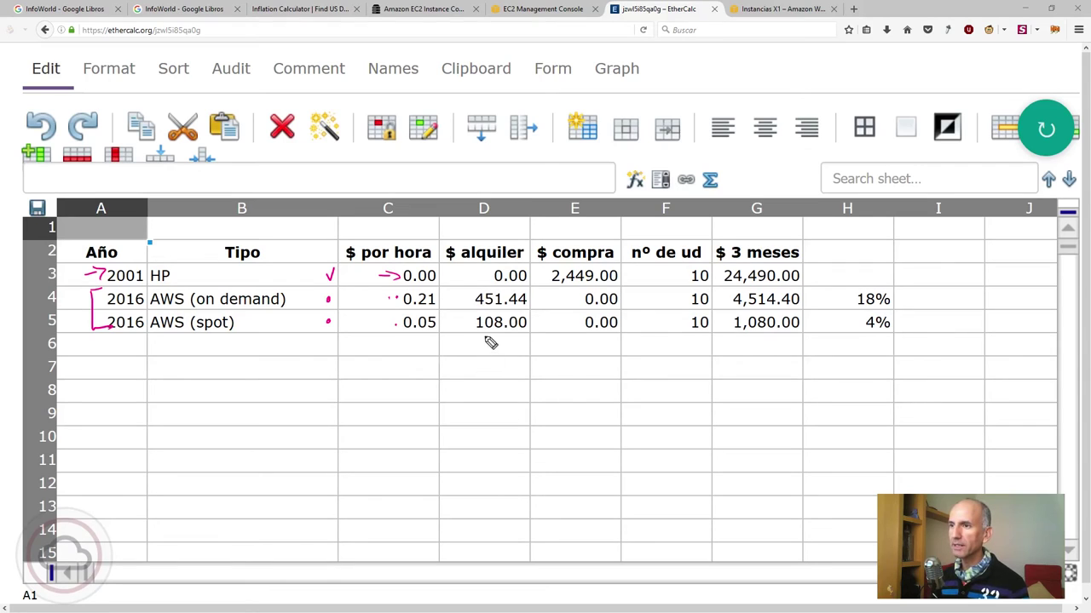
# Annotate the rental cost column with an arrow and the note "3 meses", and point to the on-demand rental cost
pyautogui.moveTo(486, 335)
pyautogui.mouseDown()
pyautogui.moveTo(464, 366)
pyautogui.moveTo(488, 346)
pyautogui.mouseUp()
pyautogui.moveTo(449, 377)
pyautogui.mouseDown()
pyautogui.moveTo(447, 394)
pyautogui.moveTo(517, 389)
pyautogui.mouseUp()
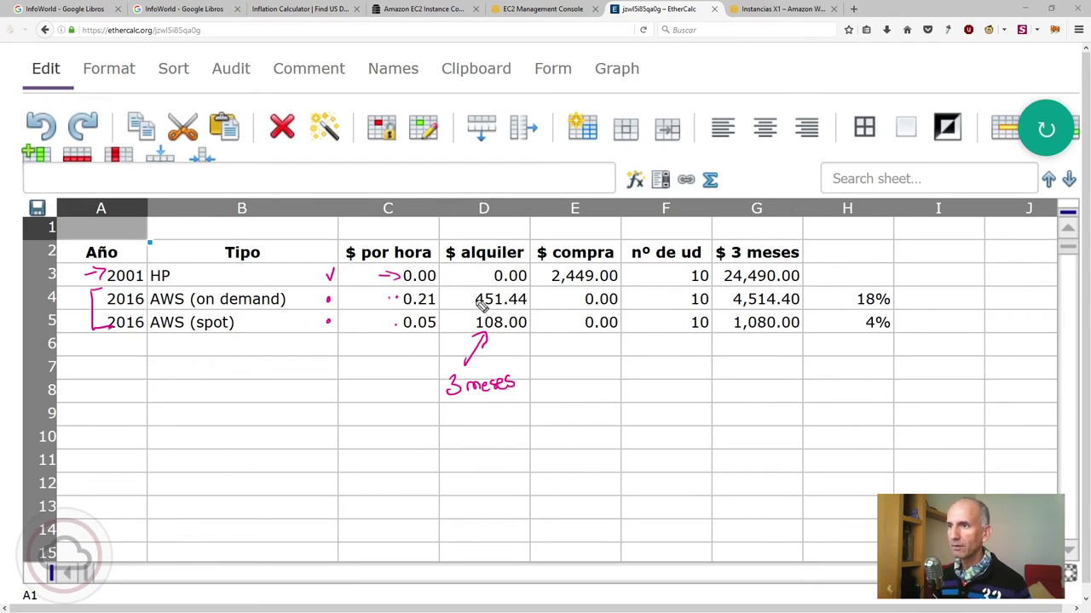
pyautogui.moveTo(452, 299); pyautogui.dragTo(464, 305)
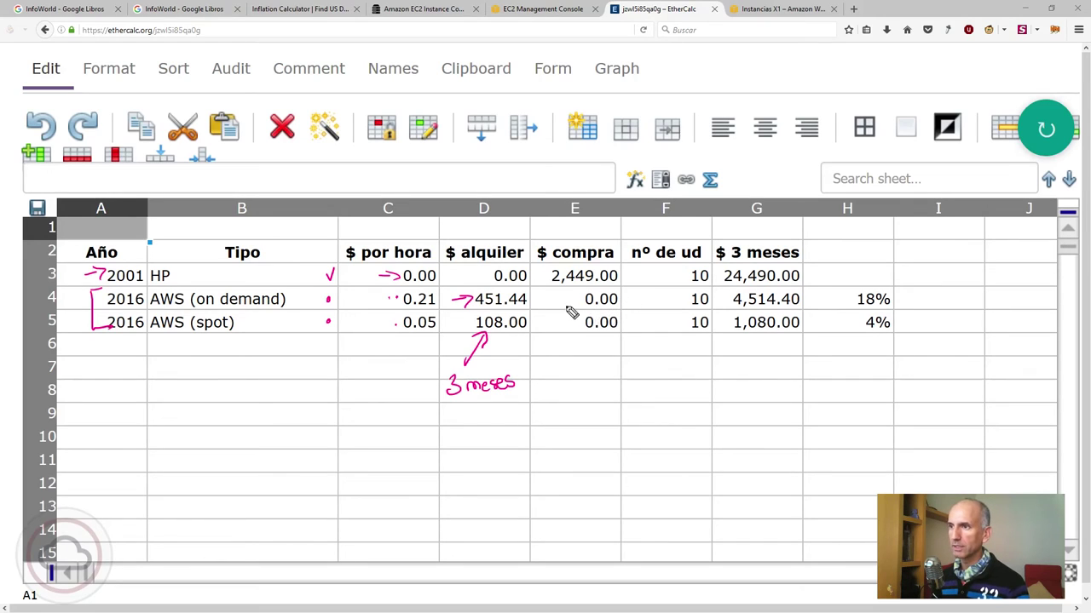
# Mark the AWS purchase costs with crosses and HP's with an arrow, and draw vertical lines beside the unit count and three-month cost values
pyautogui.moveTo(567, 304)
pyautogui.mouseDown()
pyautogui.moveTo(583, 295)
pyautogui.moveTo(584, 322)
pyautogui.moveTo(576, 317)
pyautogui.mouseUp()
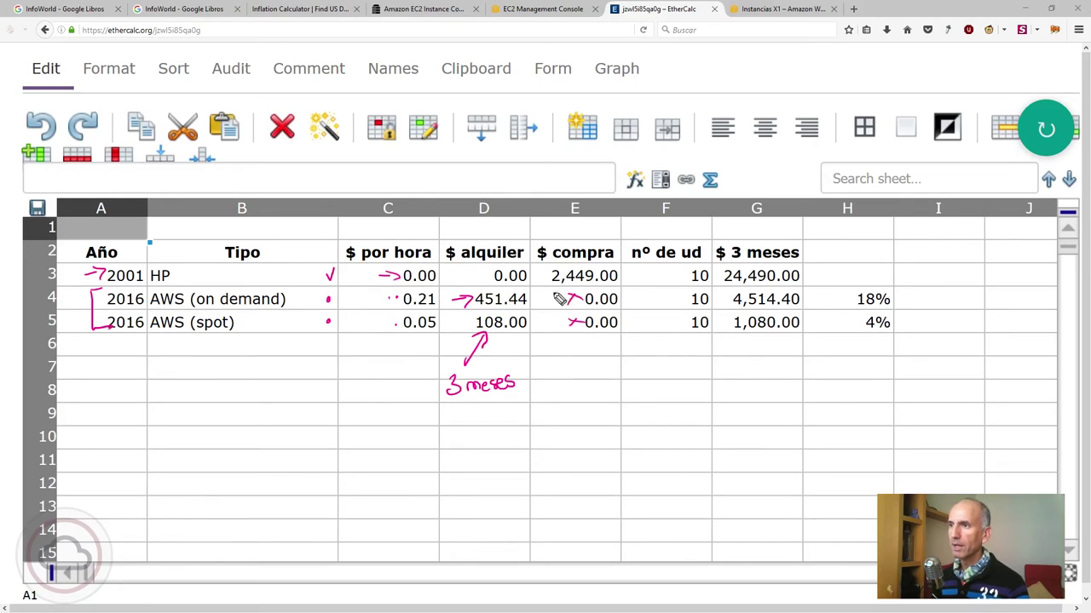
pyautogui.moveTo(537, 283); pyautogui.dragTo(551, 285)
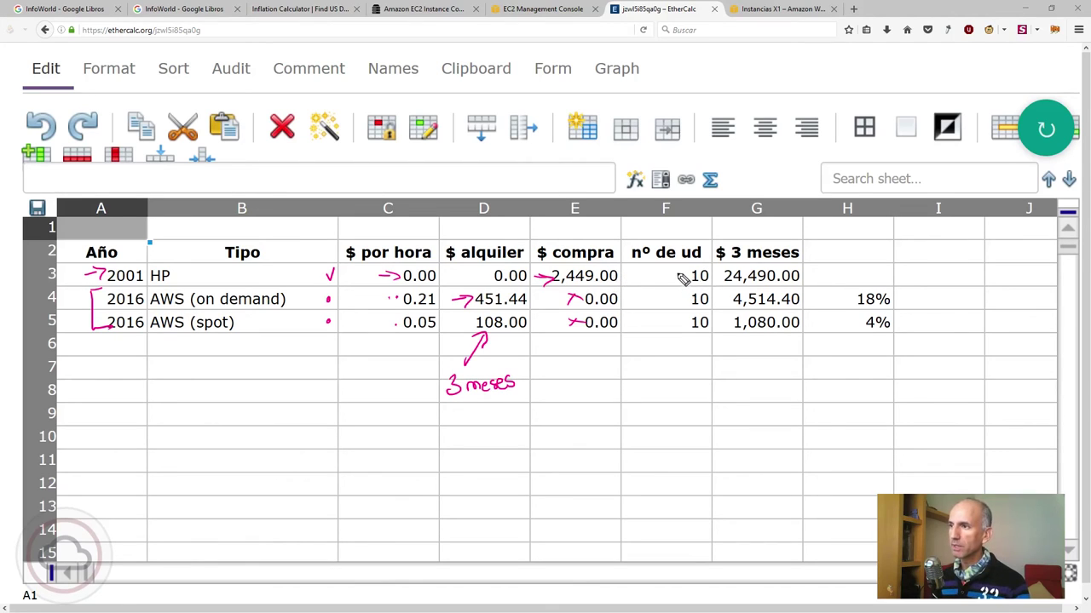
pyautogui.moveTo(678, 271); pyautogui.dragTo(680, 327)
pyautogui.moveTo(716, 269); pyautogui.dragTo(718, 324)
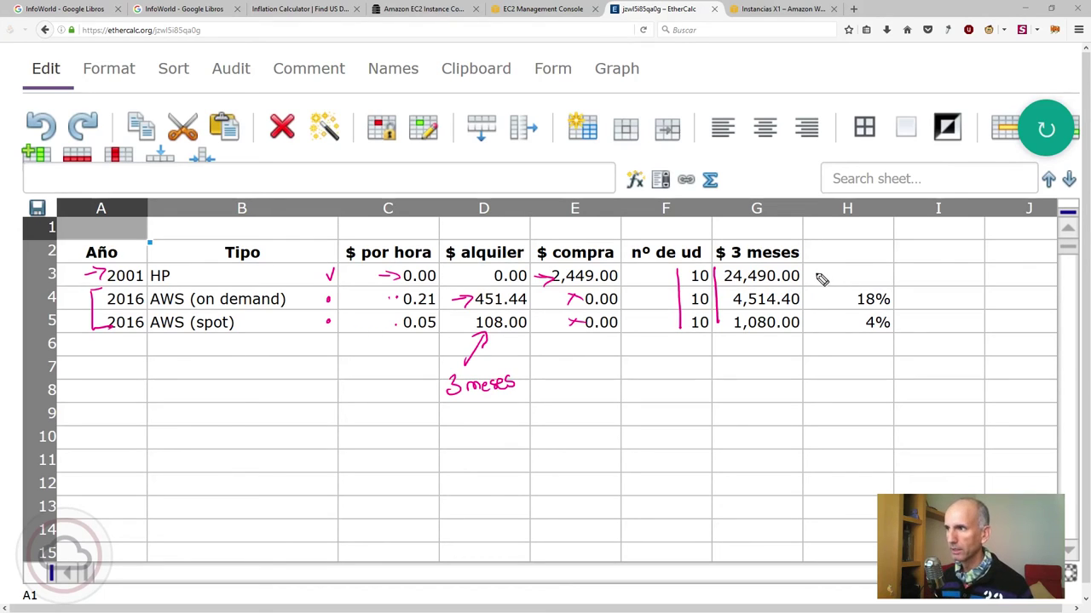
# Point arrows at the three-month costs and the HP and on-demand unit counts, and circle the 18% and 4% values
pyautogui.moveTo(837, 267); pyautogui.dragTo(813, 284)
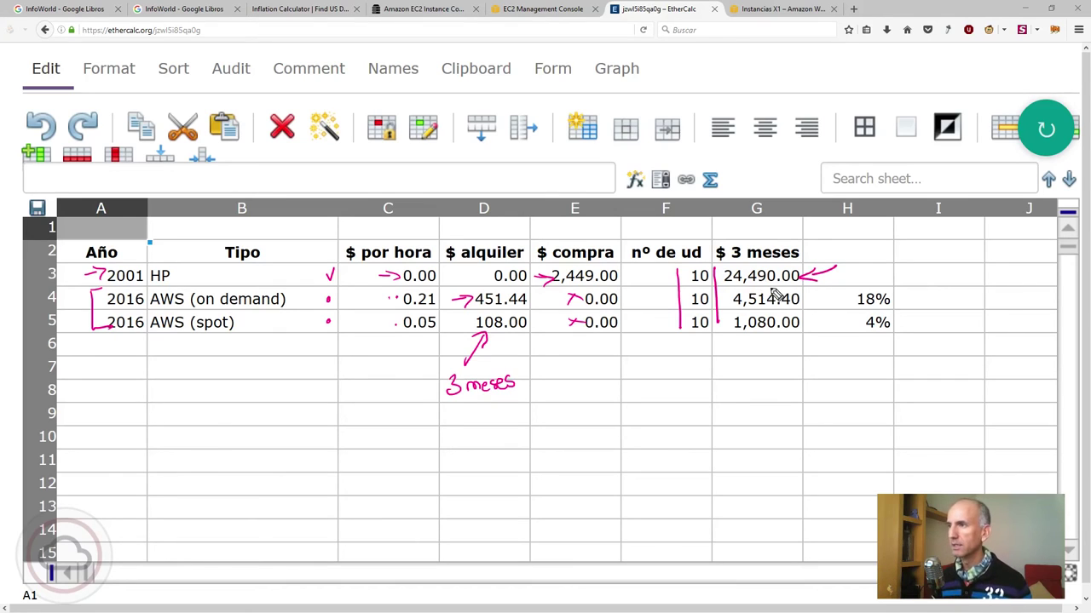
pyautogui.moveTo(811, 295)
pyautogui.mouseDown()
pyautogui.moveTo(803, 293)
pyautogui.moveTo(817, 304)
pyautogui.moveTo(811, 338)
pyautogui.moveTo(804, 317)
pyautogui.mouseUp()
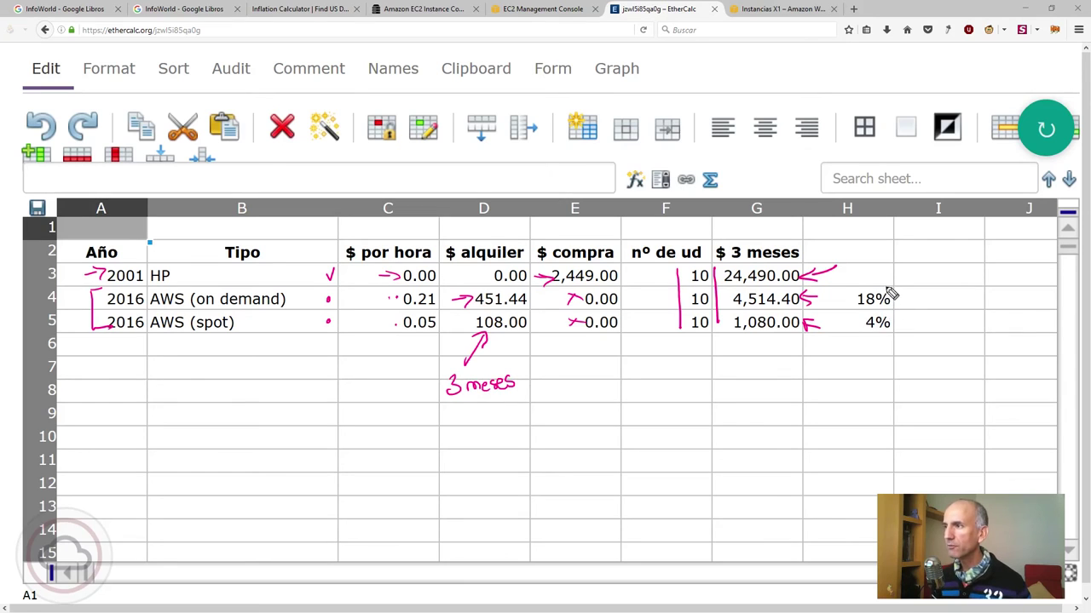
pyautogui.moveTo(887, 294)
pyautogui.mouseDown()
pyautogui.moveTo(857, 314)
pyautogui.moveTo(889, 339)
pyautogui.moveTo(868, 349)
pyautogui.mouseUp()
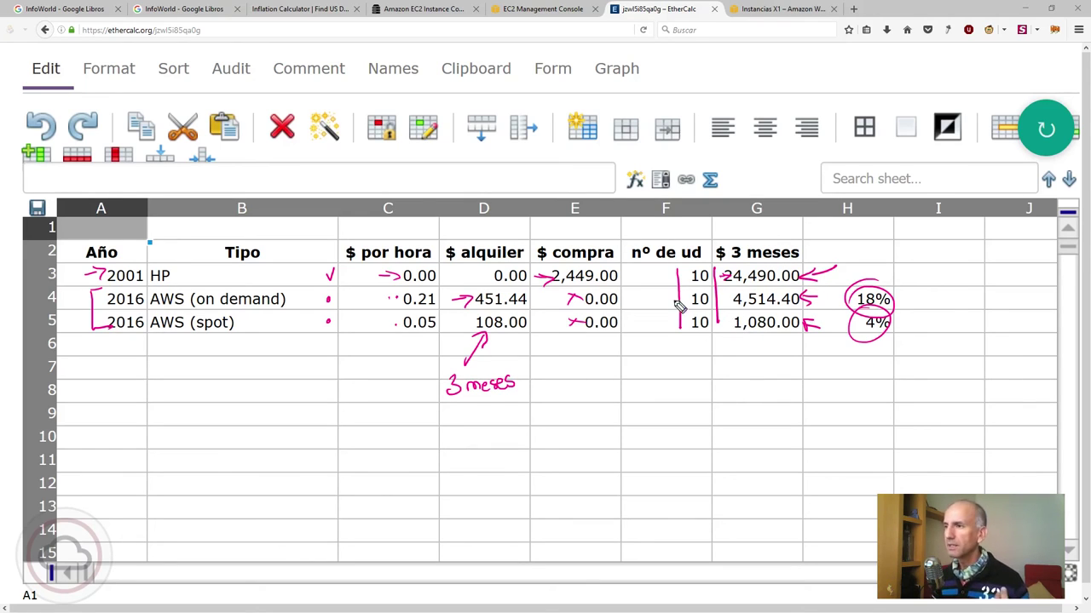
pyautogui.moveTo(656, 301)
pyautogui.mouseDown()
pyautogui.moveTo(686, 300)
pyautogui.moveTo(680, 308)
pyautogui.mouseUp()
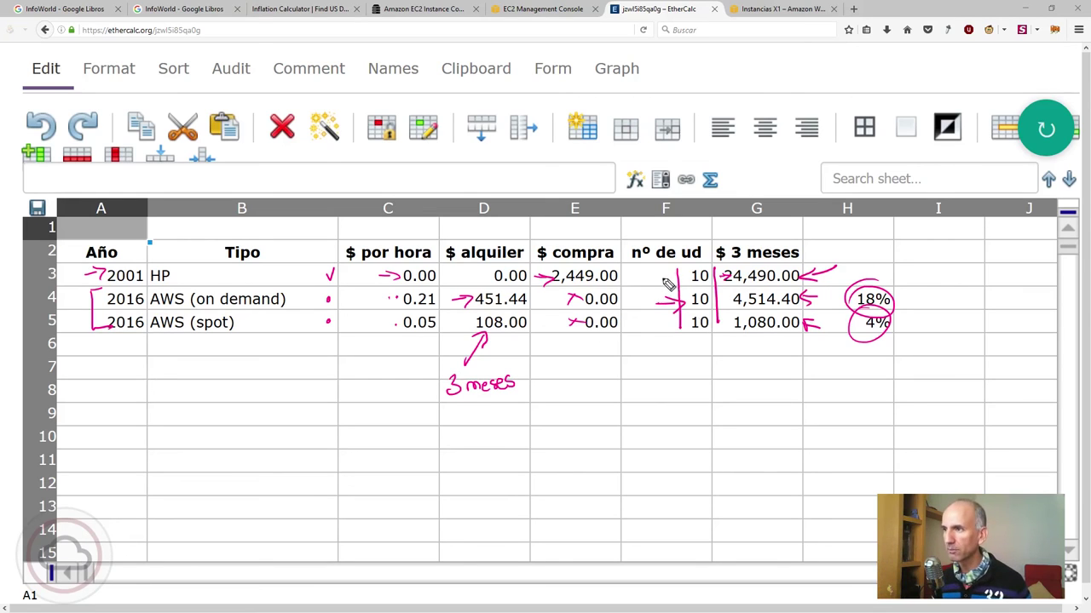
pyautogui.moveTo(653, 277)
pyautogui.mouseDown()
pyautogui.moveTo(682, 275)
pyautogui.moveTo(682, 285)
pyautogui.mouseUp()
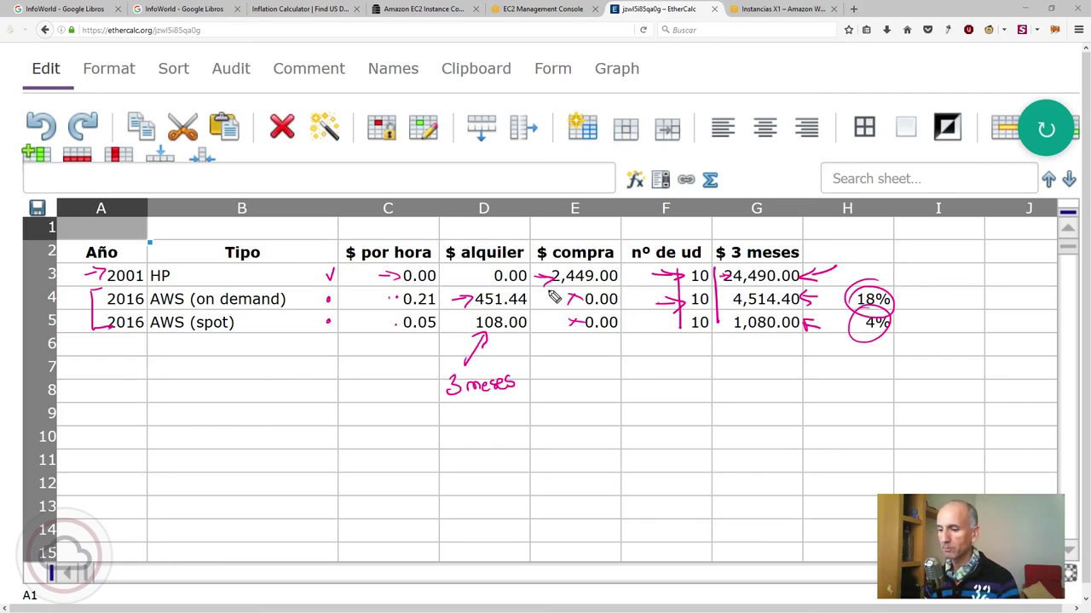
# Erase all pen marks from the cost sheet and circle the HP row's three-month cost
pyautogui.press('Escape')
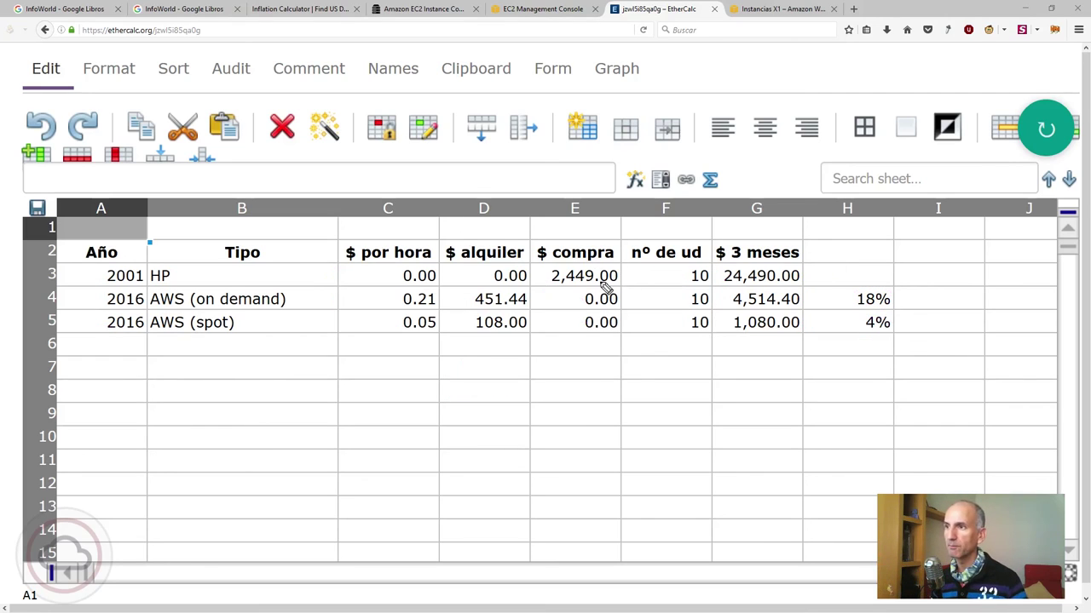
pyautogui.moveTo(805, 268)
pyautogui.mouseDown()
pyautogui.moveTo(724, 249)
pyautogui.moveTo(767, 303)
pyautogui.moveTo(782, 285)
pyautogui.mouseUp()
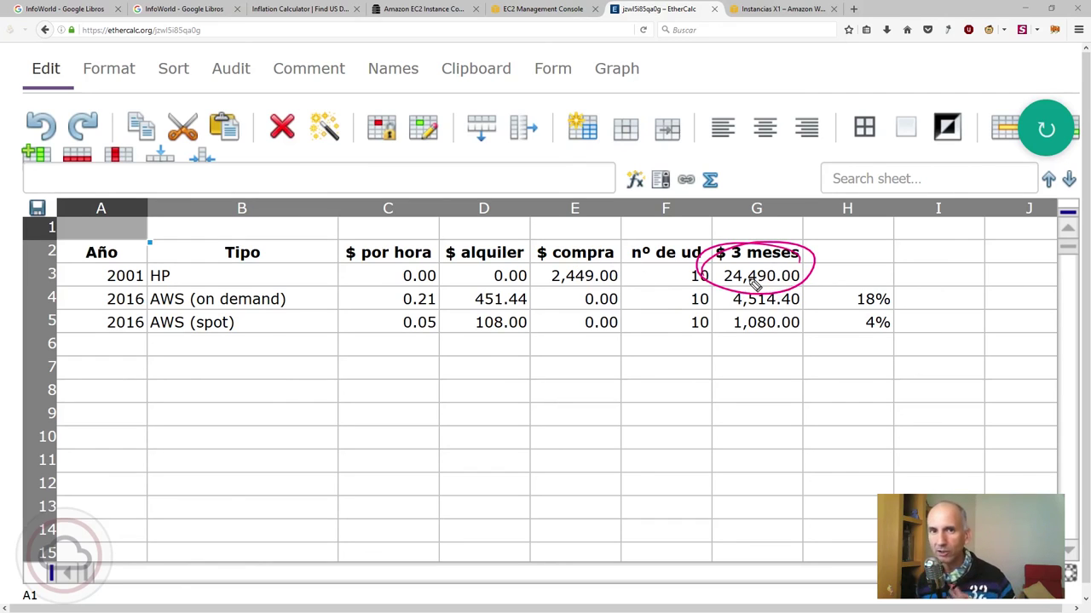